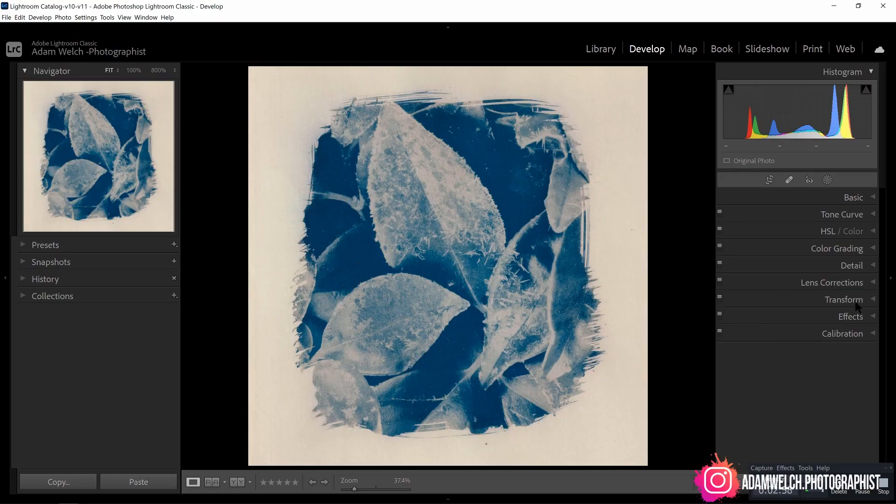
Sharpen the photo with an Amount of 60 and a Masking of 33, previewing the sharpening mask while adjusting it
left_click(869, 264)
scroll(877, 302, "down", 2)
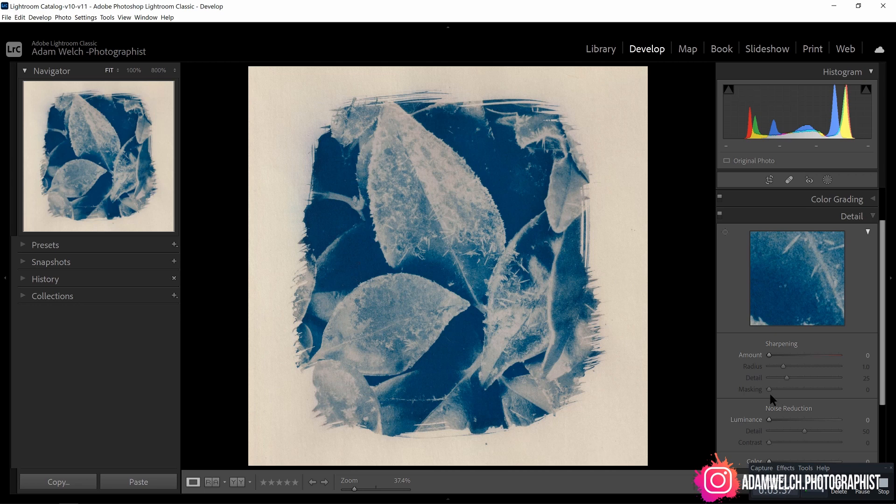
left_click(797, 353)
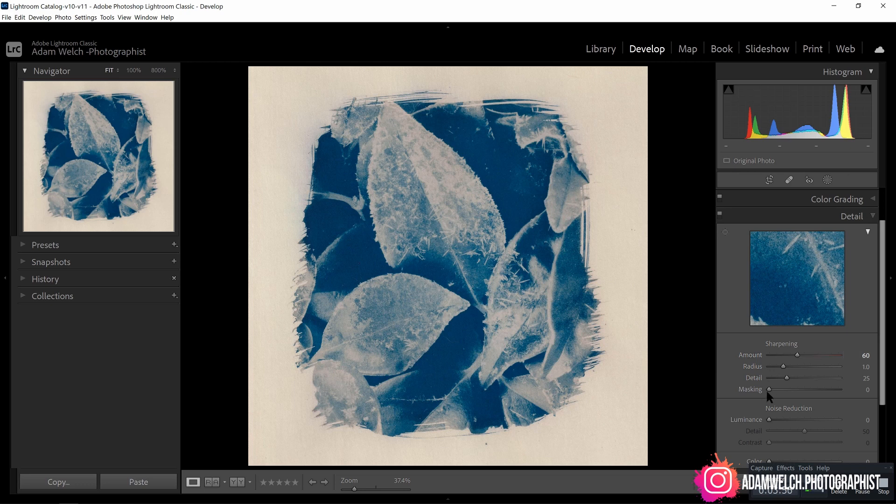
left_click_drag(768, 390, 786, 373)
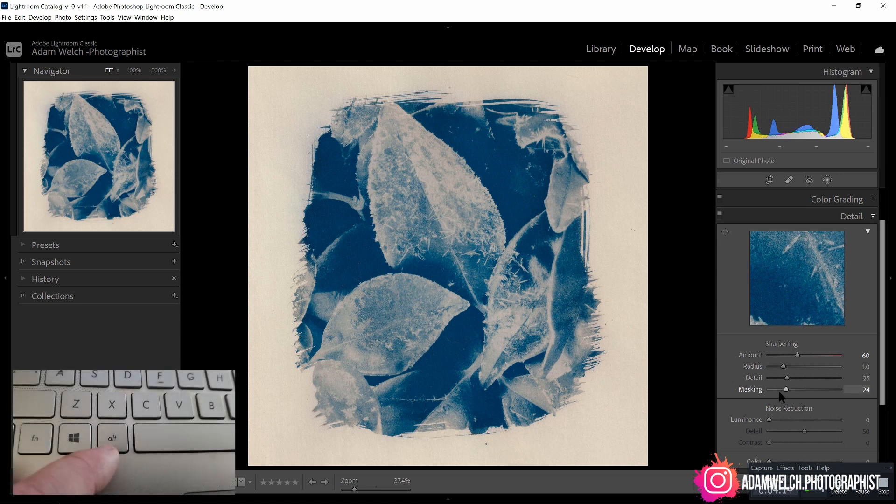
key("alt")
mouse_move(786, 389)
left_mouse_down()
mouse_move(823, 387)
mouse_move(778, 386)
mouse_move(836, 391)
mouse_move(763, 391)
mouse_move(839, 387)
mouse_move(791, 393)
left_mouse_up()
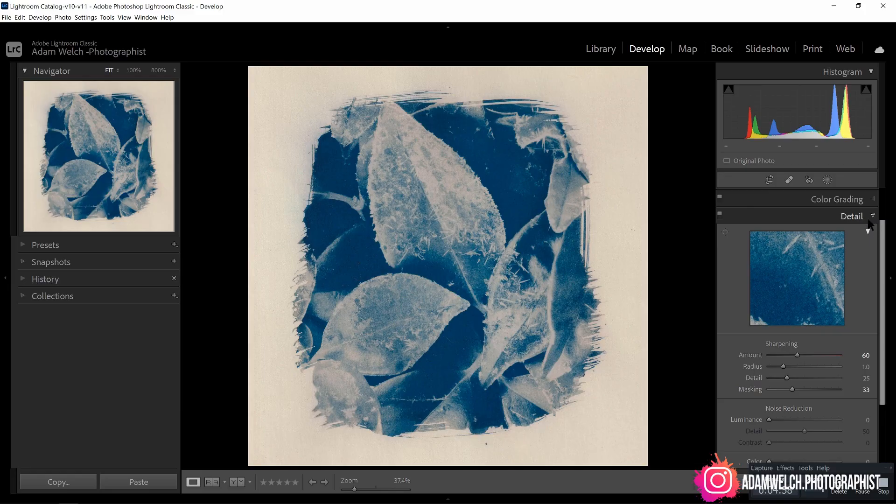
left_click(853, 217)
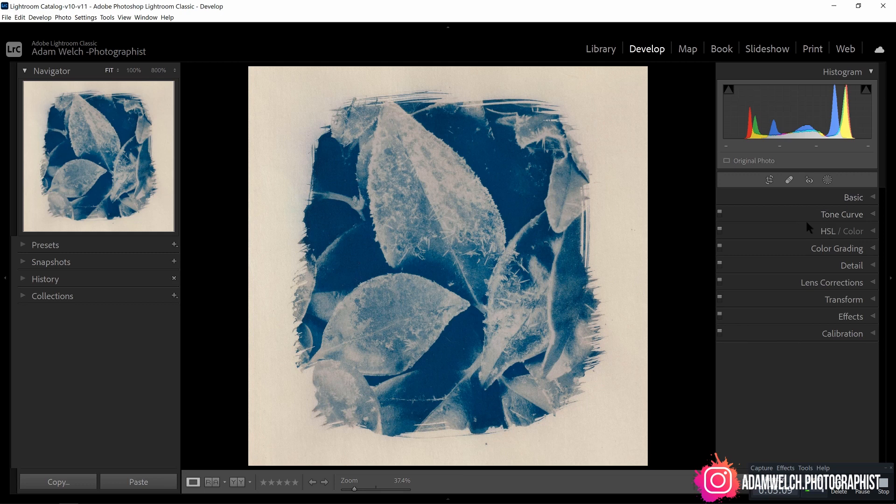
Try a linear gradient mask constrained straight down from the photo's top edge, and another straight across from its right edge
left_click(828, 181)
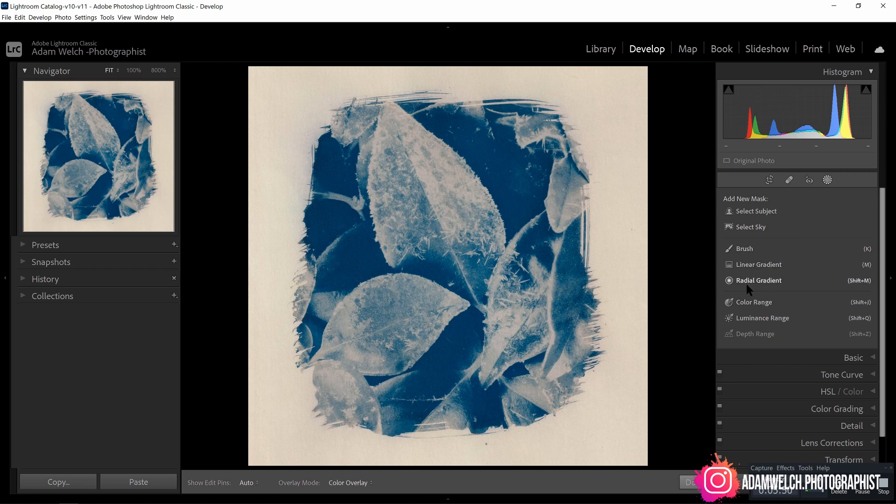
left_click(761, 265)
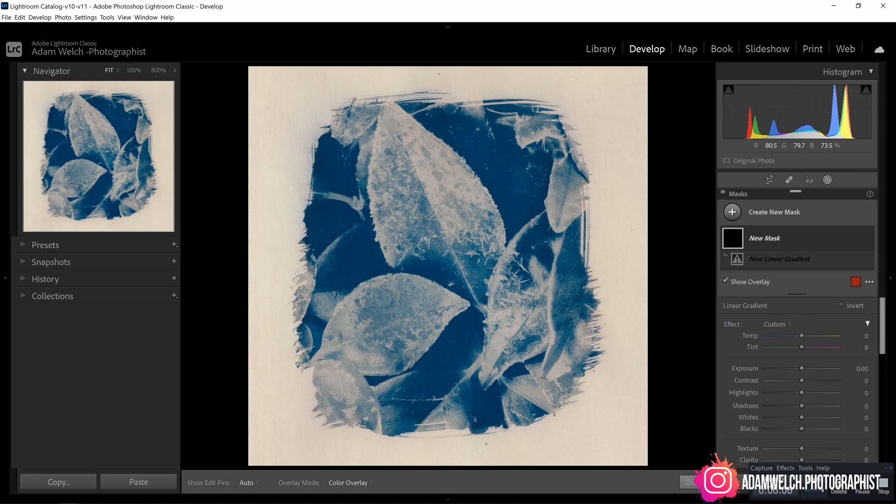
left_click_drag(439, 74, 437, 302)
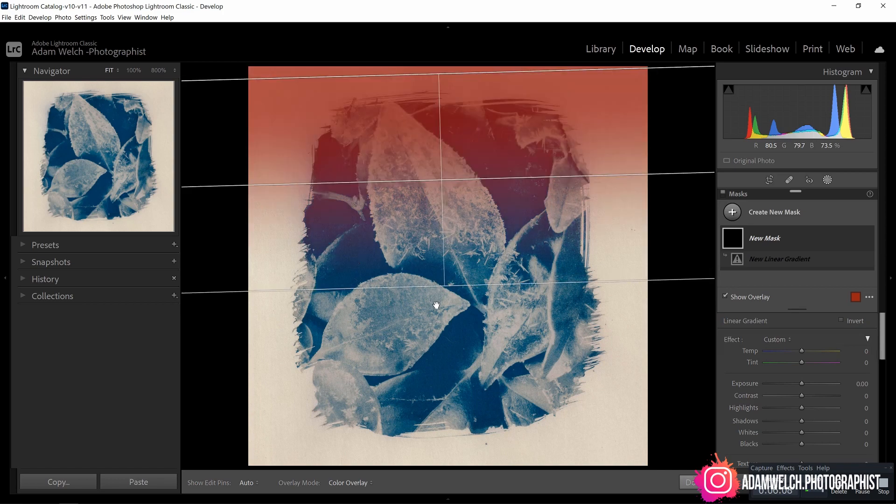
left_click_drag(383, 338, 316, 350)
left_click_drag(297, 347, 444, 206)
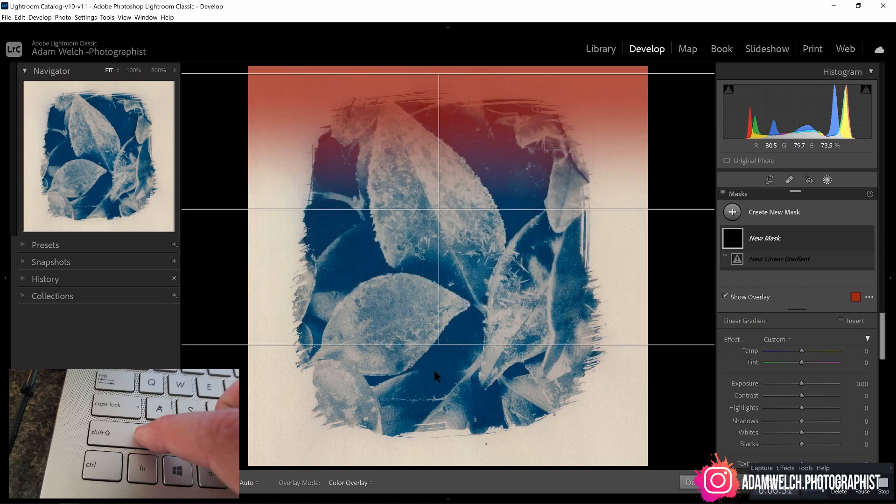
mouse_move(434, 376)
left_mouse_down()
mouse_move(562, 376)
mouse_move(434, 373)
left_mouse_up()
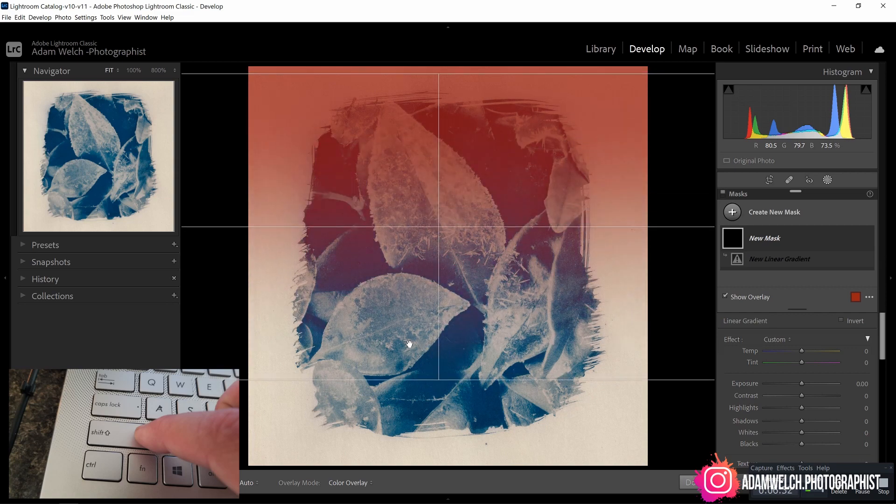
left_click_drag(409, 344, 459, 332)
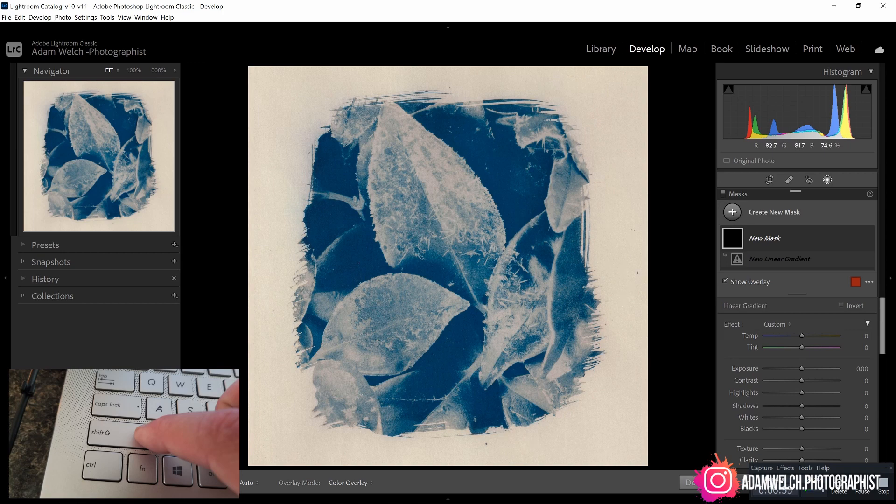
left_click_drag(639, 246, 333, 277)
left_click_drag(327, 386, 292, 302)
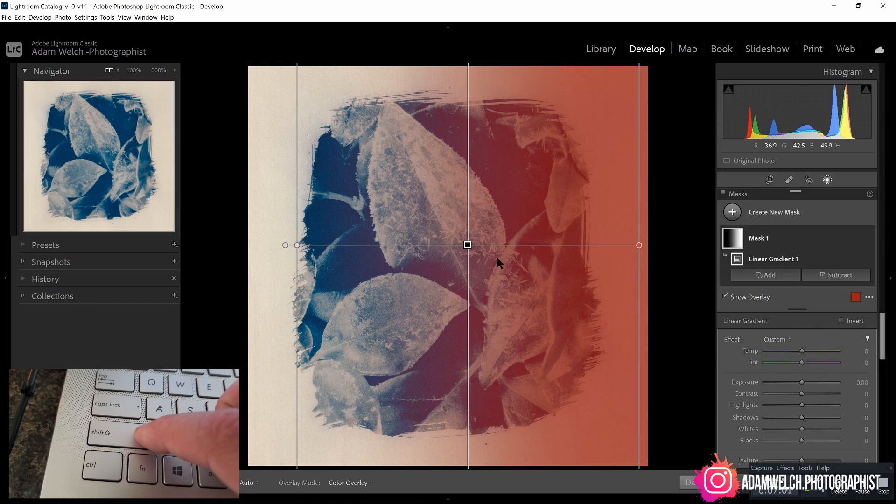
Try a circular radial gradient mask centred on the large upper leaf
left_click(742, 219)
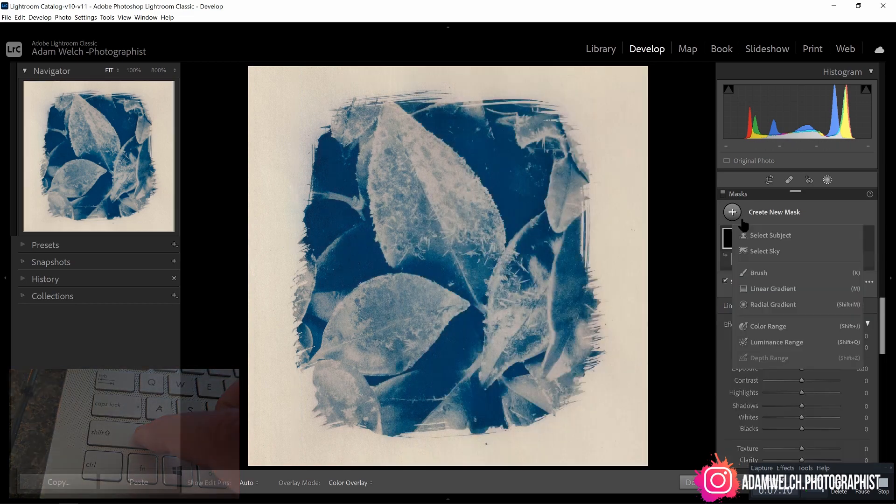
left_click(780, 305)
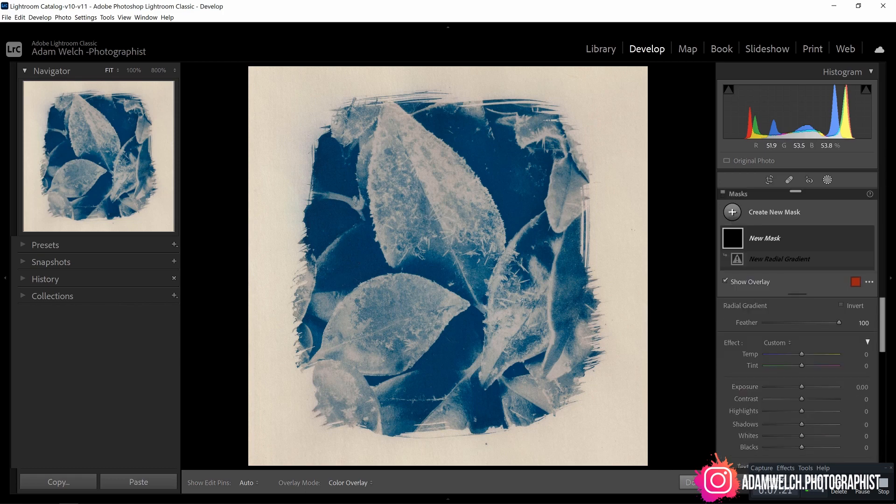
mouse_move(452, 194)
left_mouse_down()
mouse_move(578, 387)
mouse_move(457, 226)
left_mouse_up()
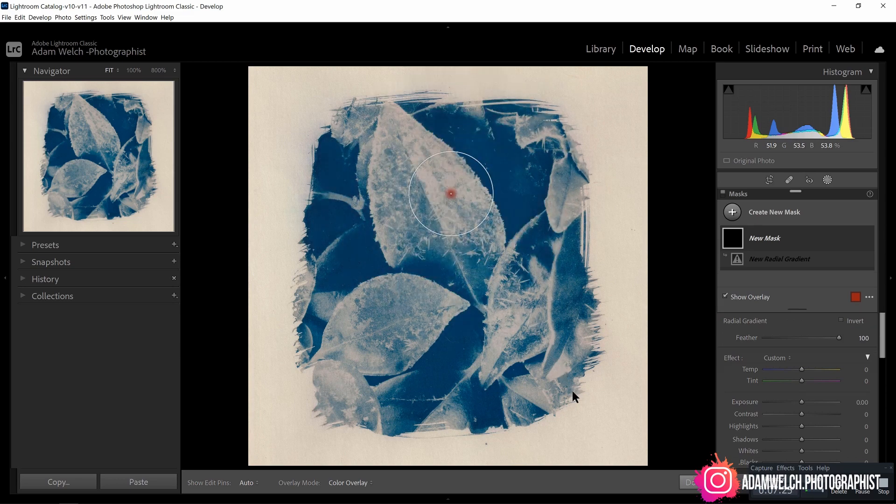
left_click_drag(572, 391, 447, 226)
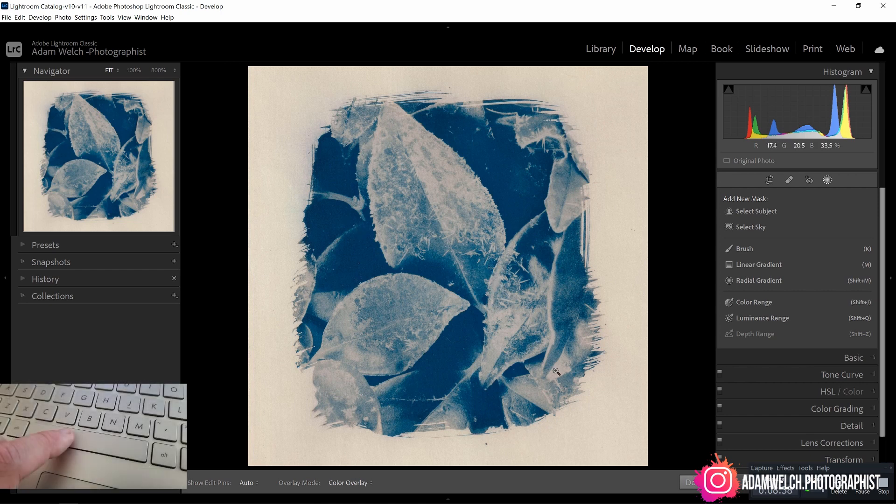
Examine the lower leaves and the right edge of the print up to its upper corner at 100% magnification
left_click(487, 430)
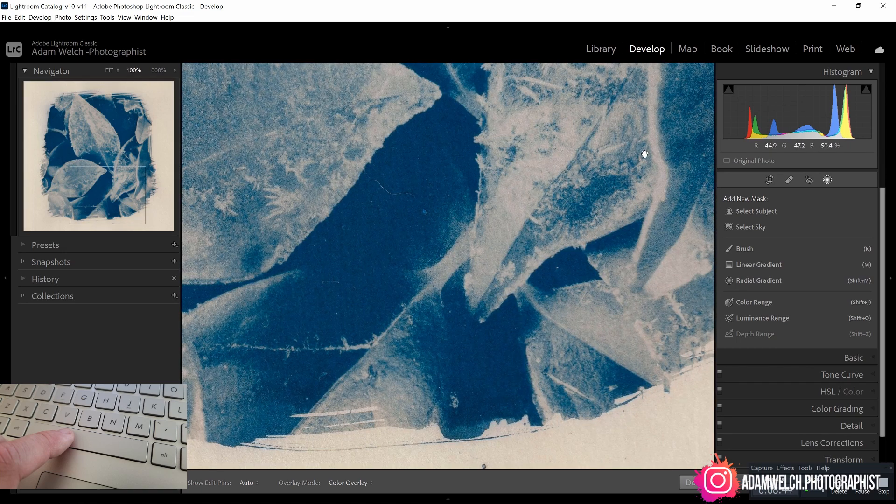
left_click_drag(615, 179, 501, 424)
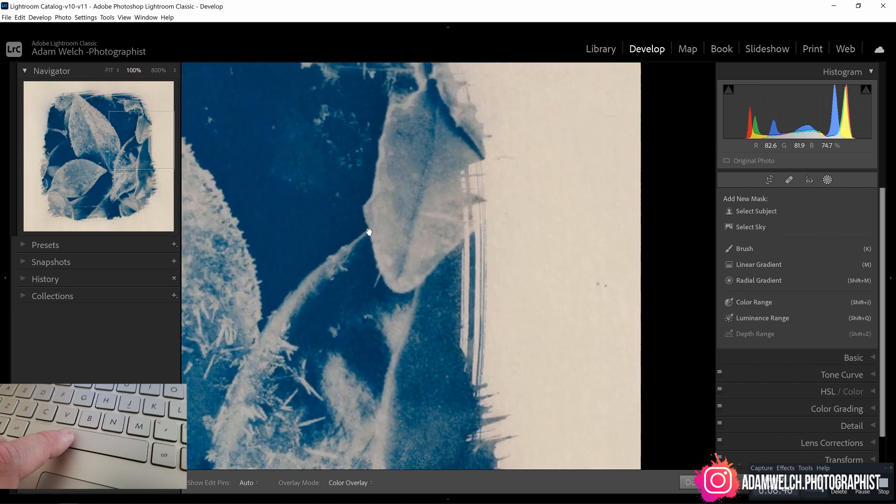
left_click_drag(299, 178, 580, 225)
left_click_drag(520, 102, 439, 150)
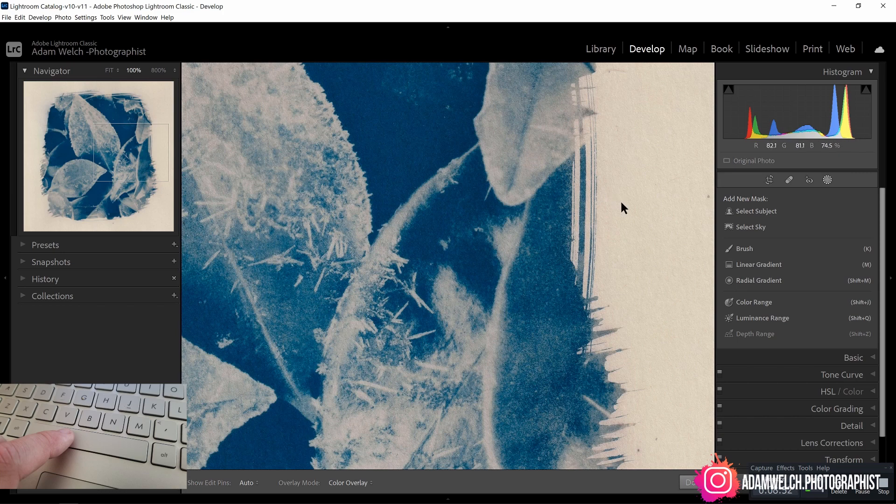
left_click(597, 210)
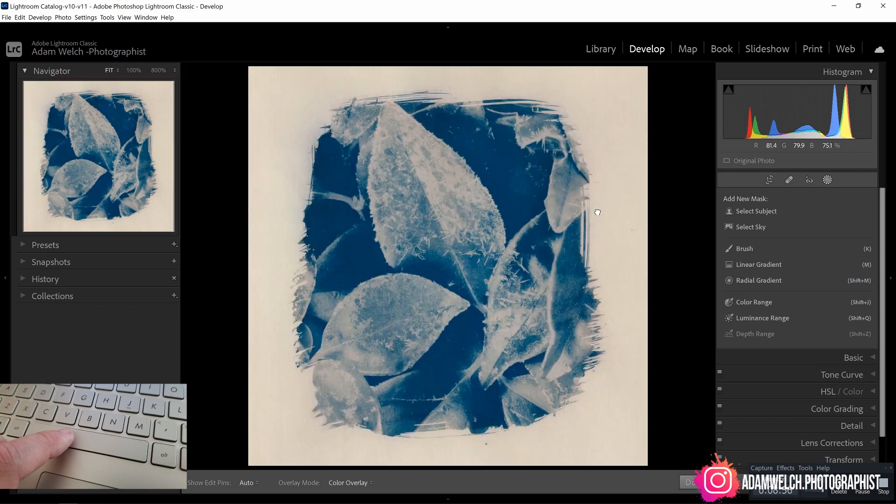
left_click(597, 211)
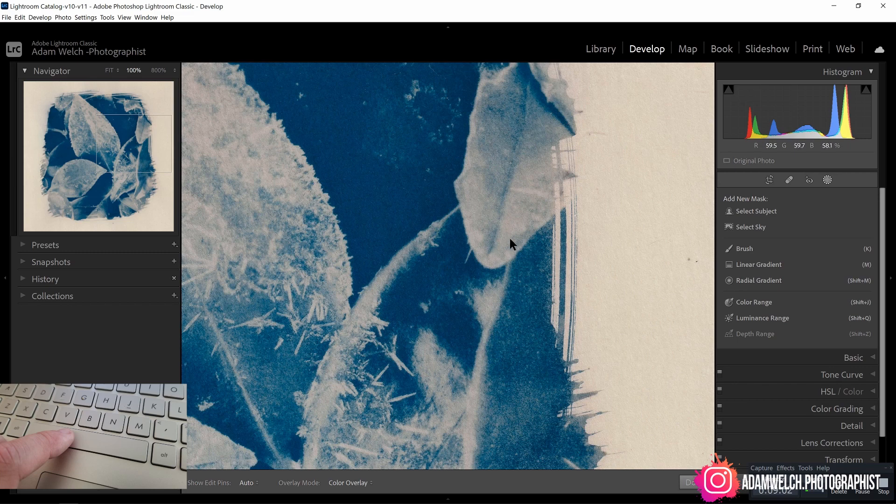
left_click_drag(593, 150, 507, 265)
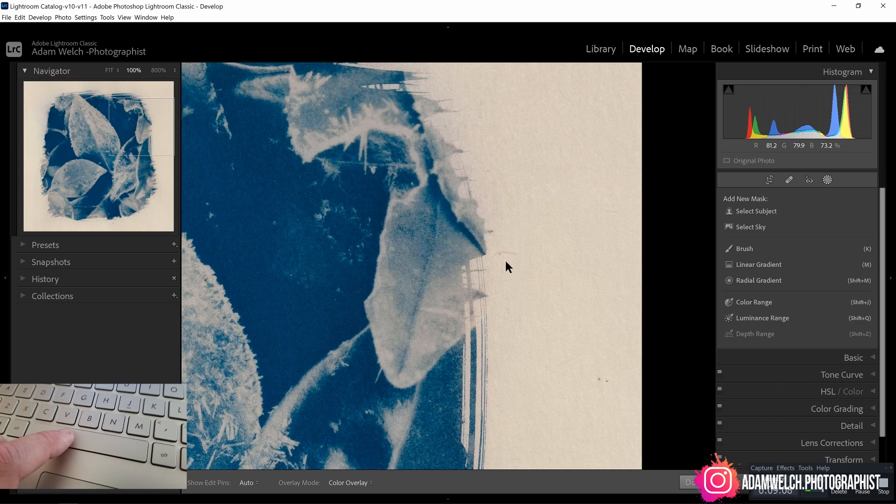
left_click(506, 262)
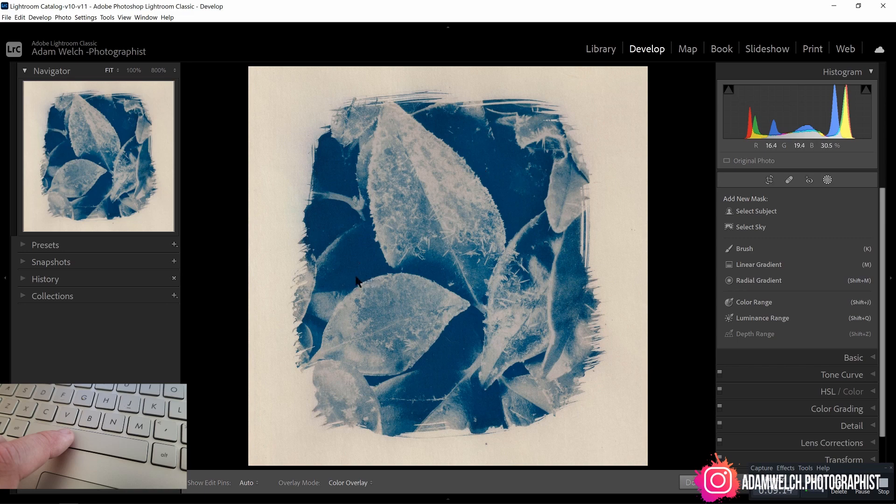
Examine the upper-left corner, top edge, large upper leaf and left edge of the print at 100% magnification
left_click(320, 124)
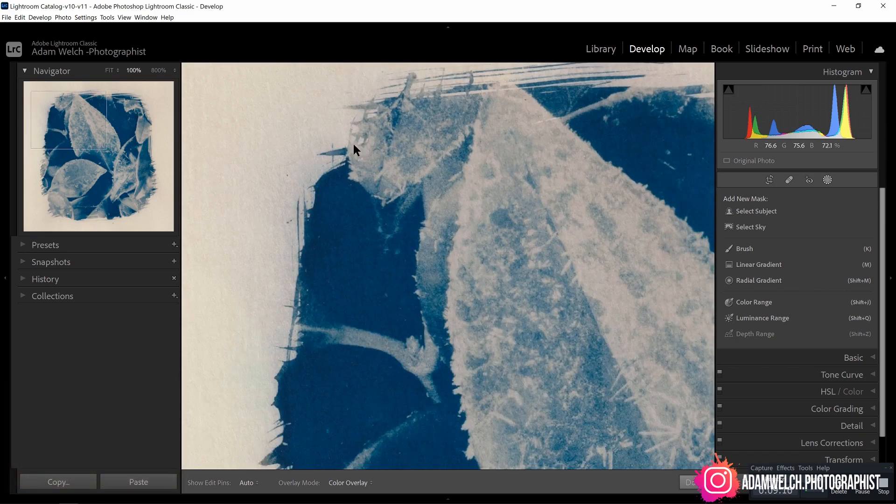
left_click_drag(554, 221, 296, 415)
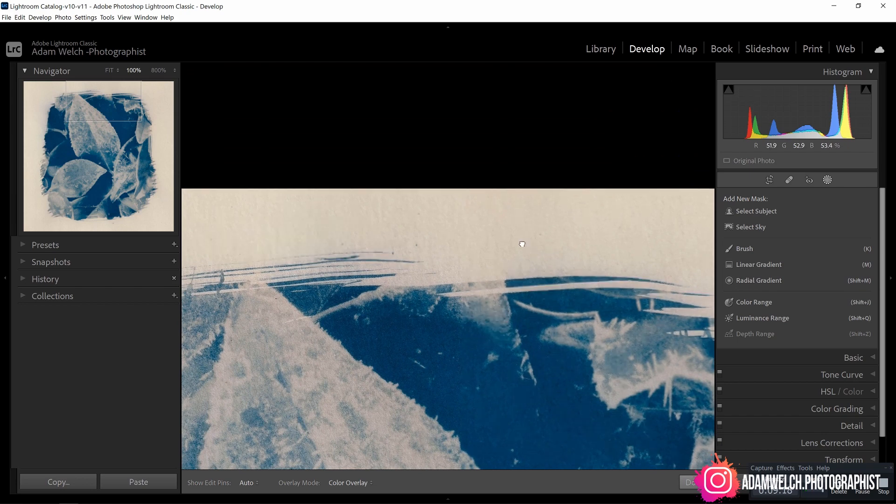
left_click_drag(522, 244, 390, 64)
left_click_drag(386, 405, 523, 216)
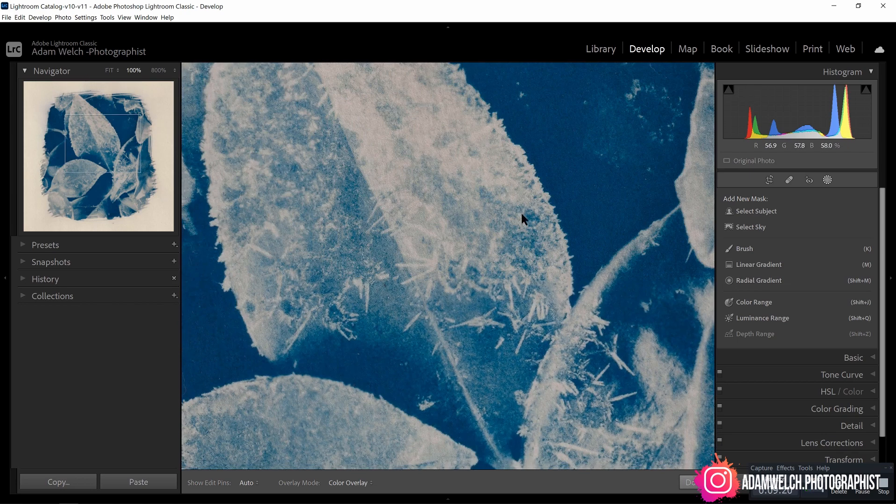
left_click(523, 216)
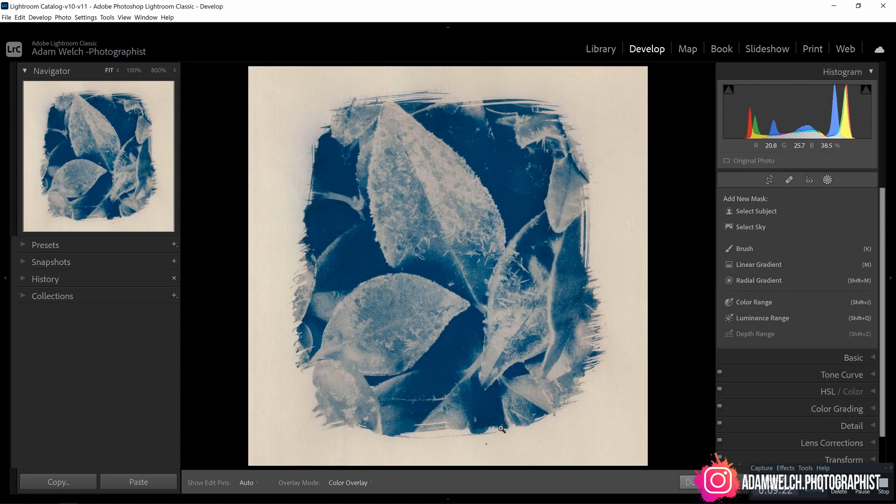
left_click(312, 286)
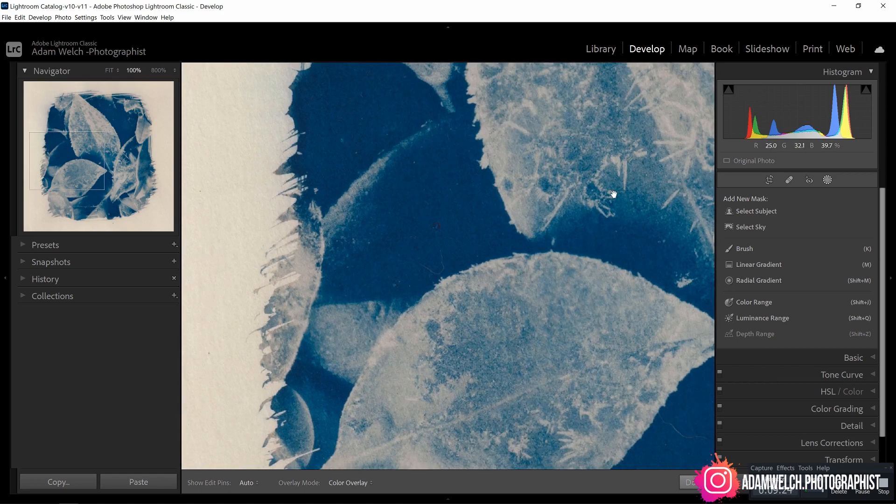
left_click(410, 336)
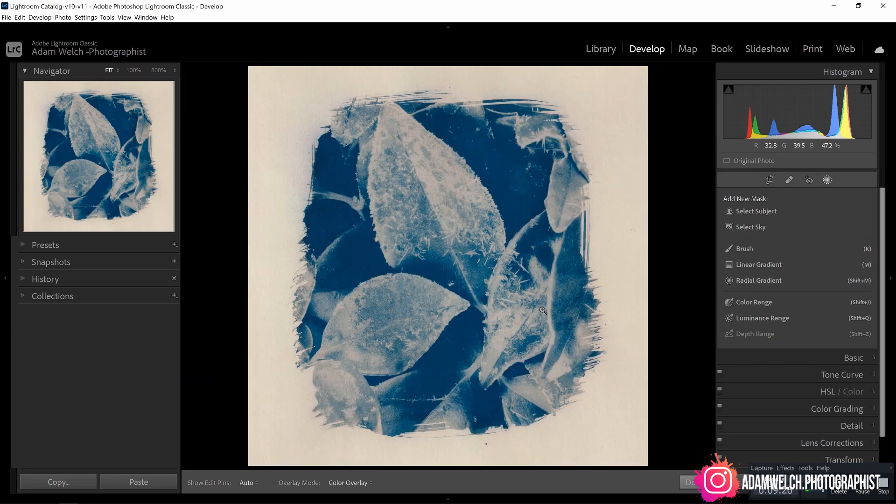